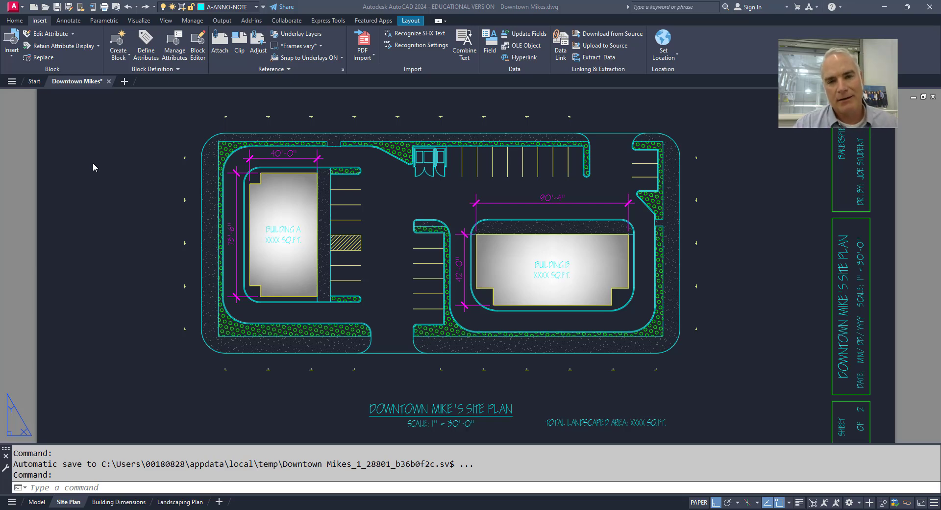
Enter LI at the command line to list AutoComplete suggestions, led by LINEWEIGHT (LWEIGHT).
{"action": "left_click", "coordinate": [119, 194]}
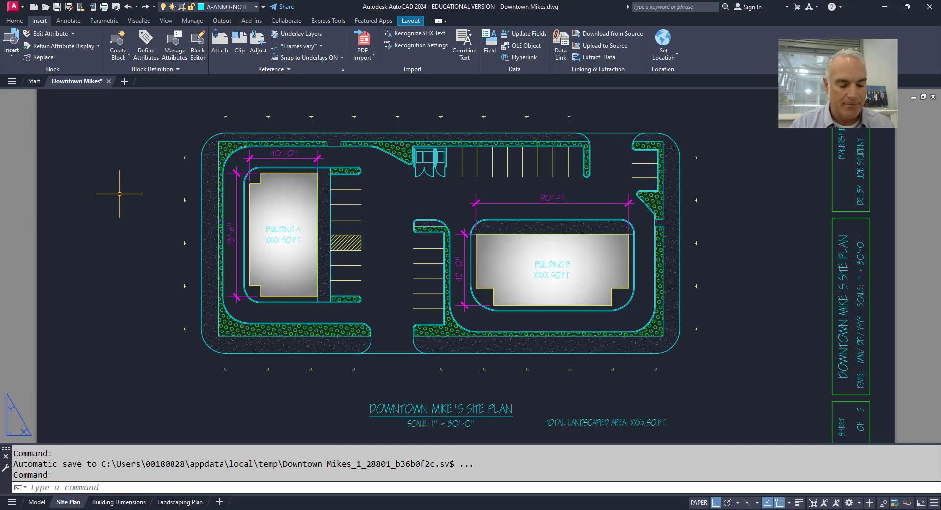
{"action": "type", "text": "LINEWEIGHT"}
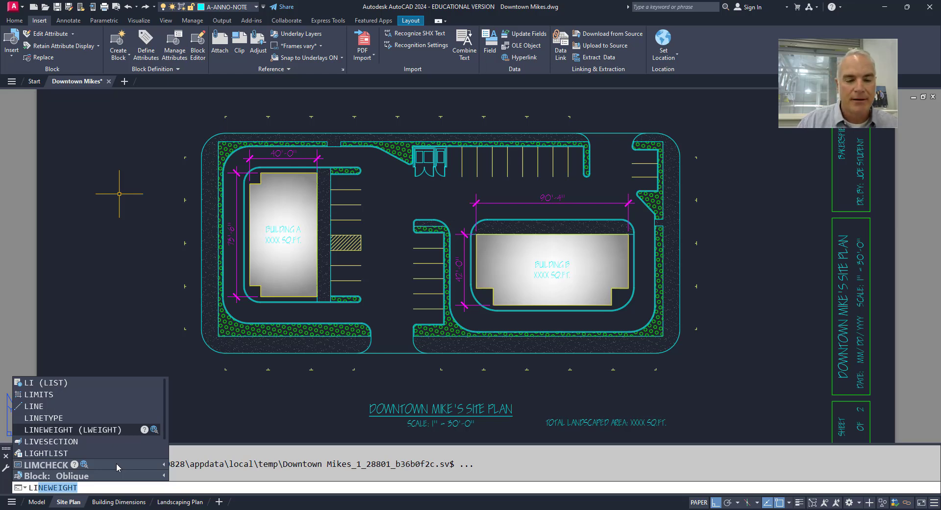
Expand the grouped LINEWEIGHT suggestions, view the Block: Oblique entry, then clear the partial LI entry.
{"action": "left_click", "coordinate": [165, 468]}
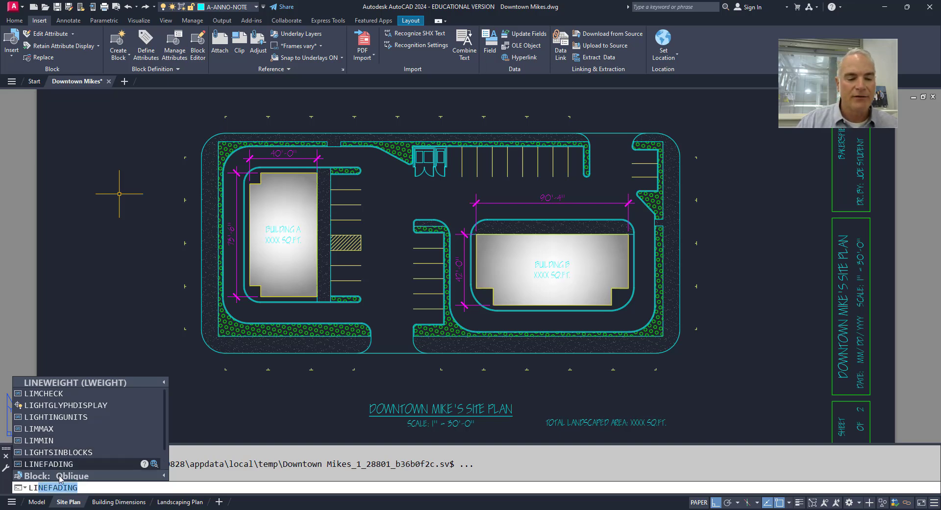
{"action": "mouse_move", "coordinate": [45, 478]}
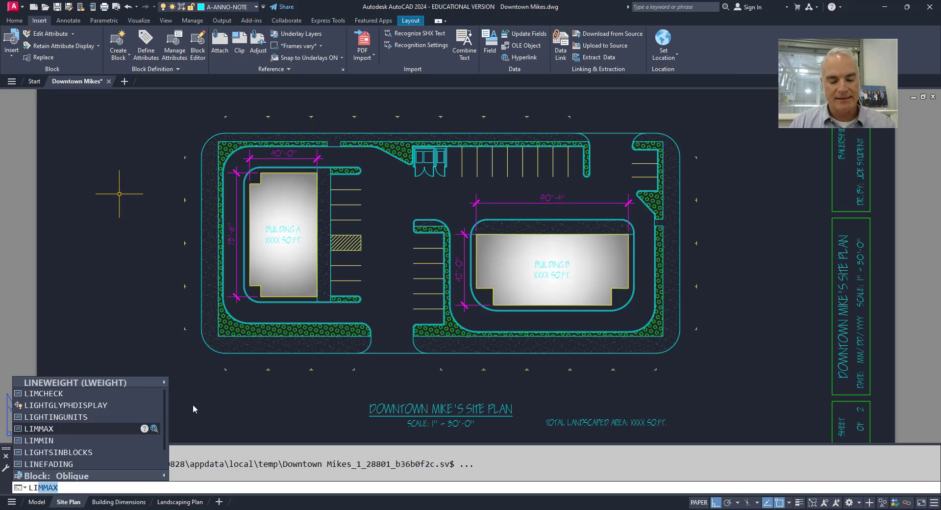
{"action": "key", "text": "BackSpace"}
{"action": "key", "text": "BackSpace"}
{"action": "key", "text": "BackSpace"}
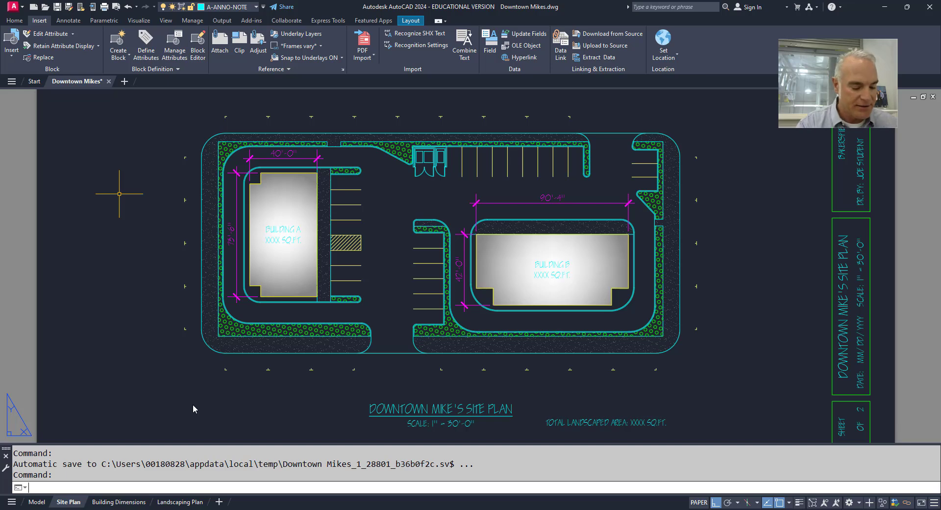
Make C-CONC current from layer suggestions, then set A-ANNO-NOTE current again.
{"action": "type", "text": "c-c"}
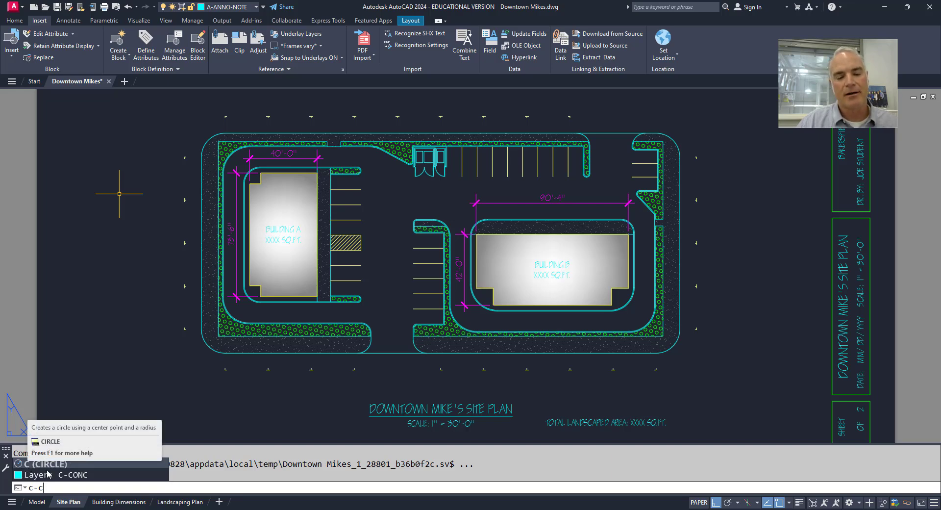
{"action": "left_click", "coordinate": [72, 475]}
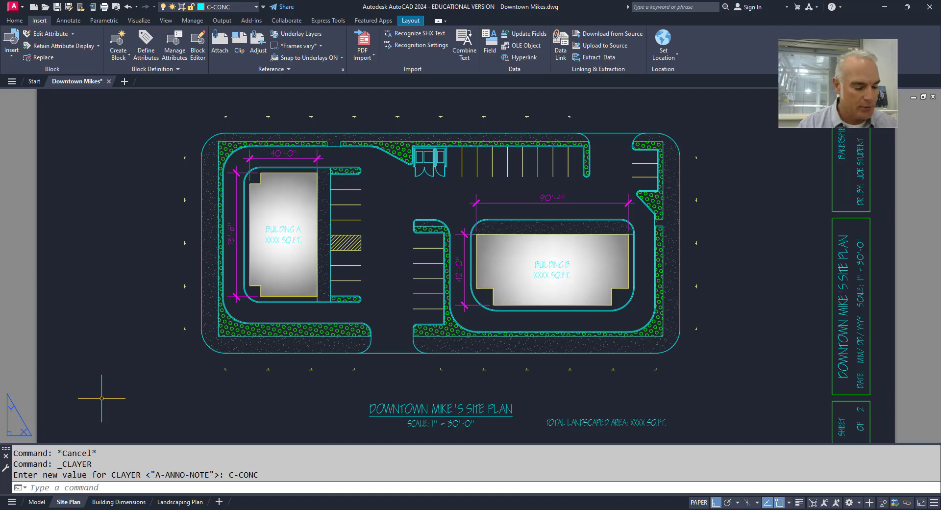
{"action": "type", "text": "a-a"}
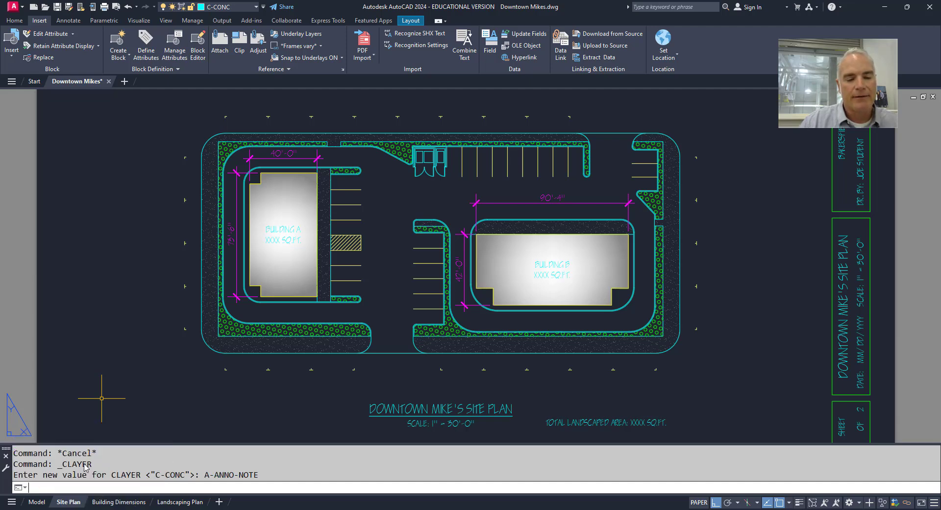
{"action": "left_click", "coordinate": [98, 464]}
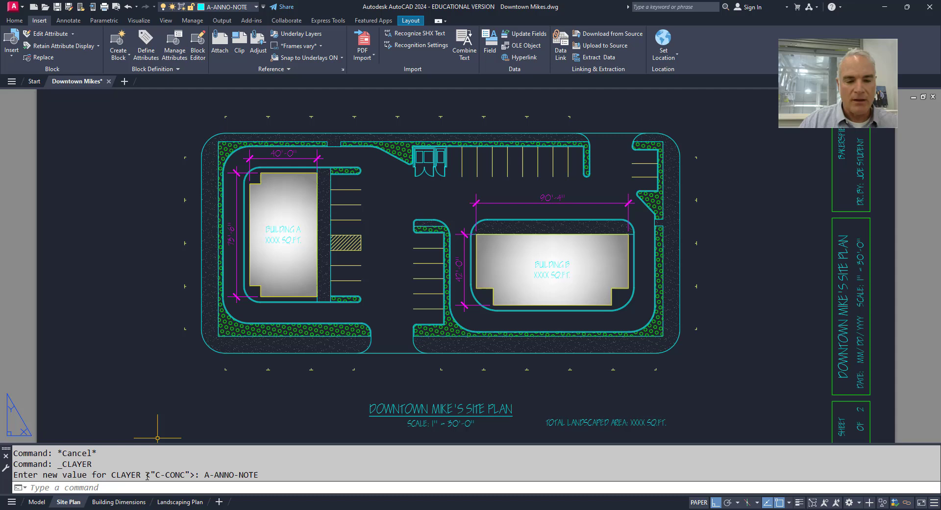
Open Input Search Options and switch Enable AutoComplete off, then back on.
{"action": "right_click", "coordinate": [137, 488]}
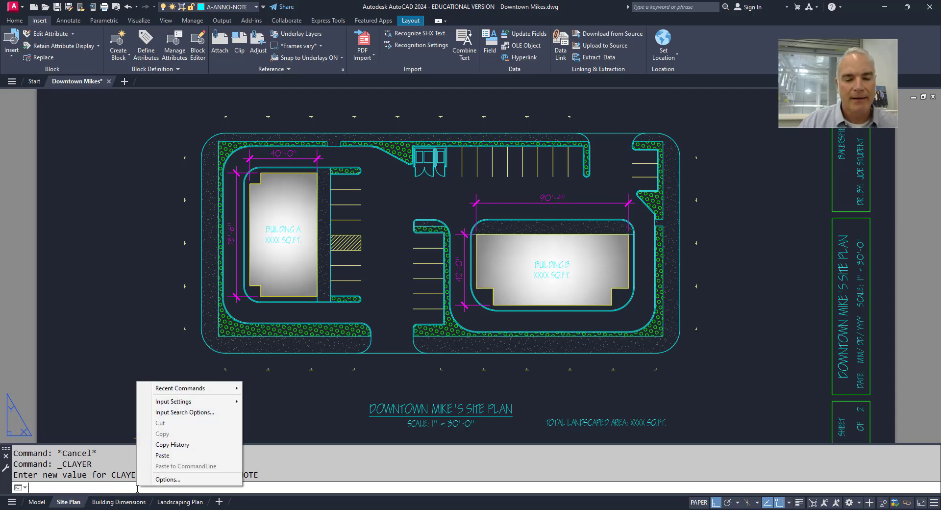
{"action": "left_click", "coordinate": [177, 413]}
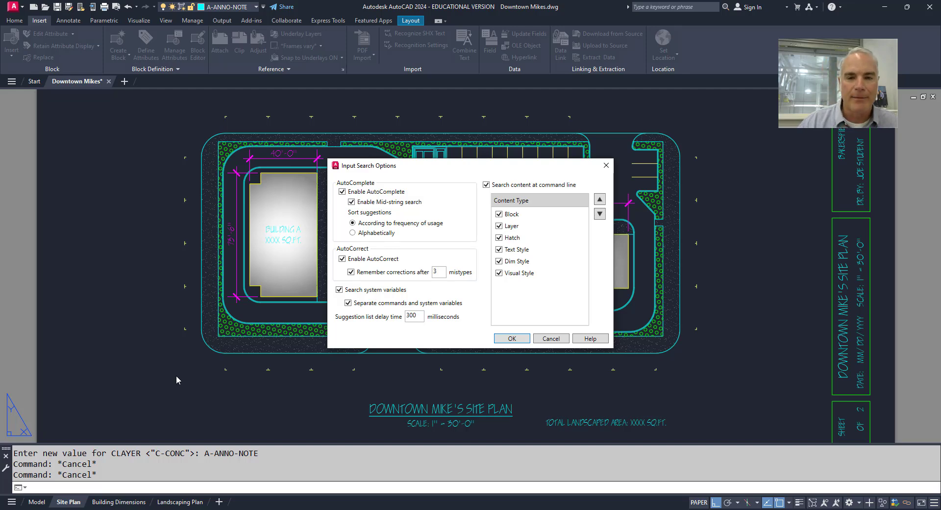
{"action": "left_click", "coordinate": [343, 192]}
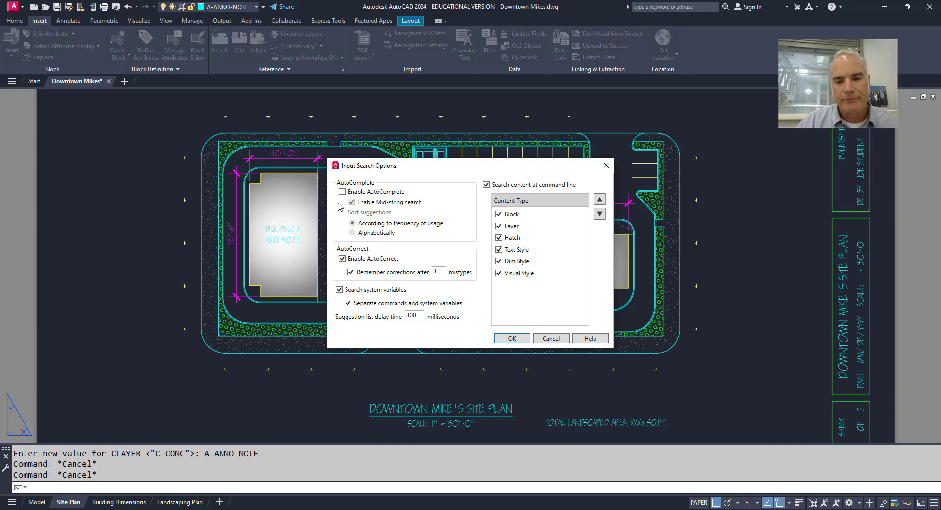
{"action": "left_click", "coordinate": [343, 192]}
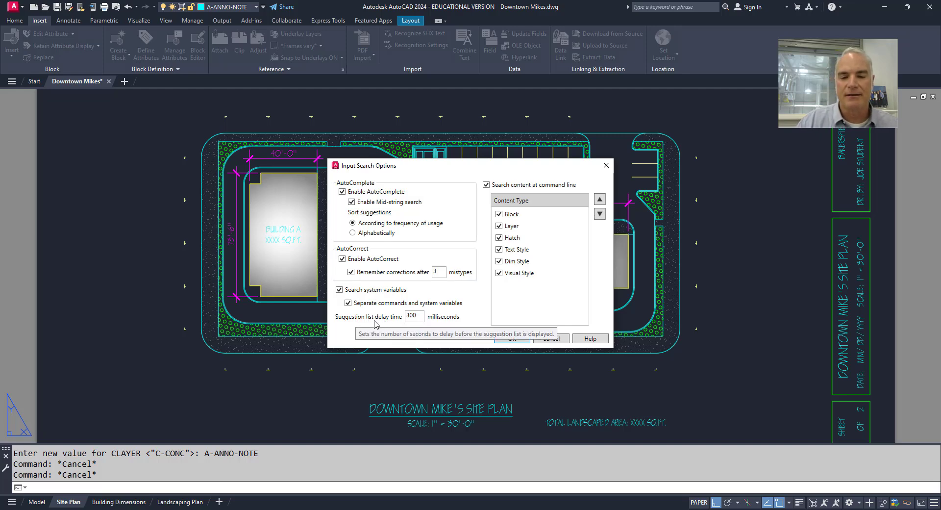
Change the suggestion list delay time from 300 to 10000 milliseconds.
{"action": "double_click", "coordinate": [414, 316]}
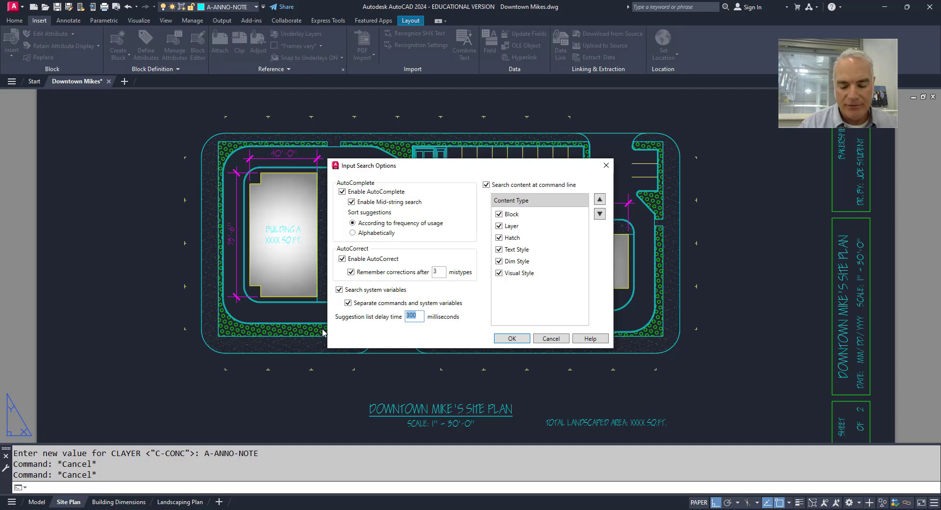
{"action": "type", "text": "100000"}
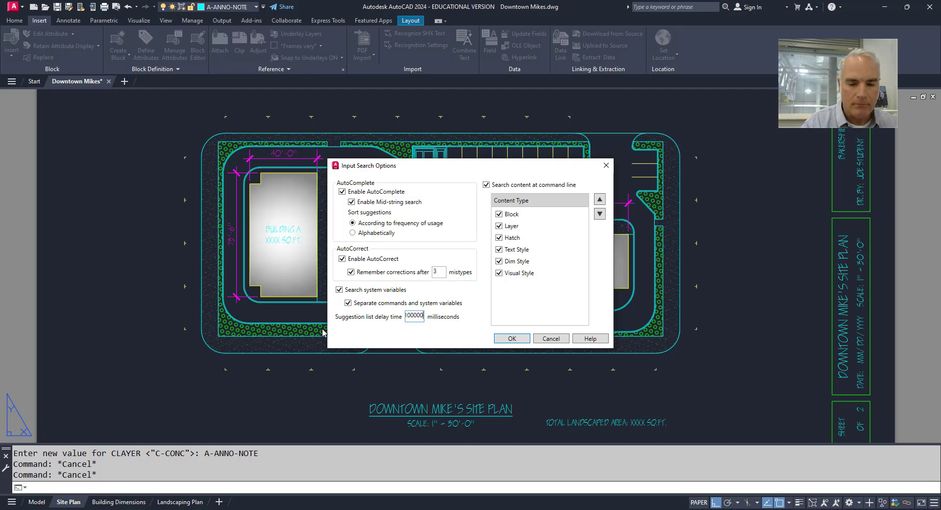
{"action": "key", "text": "BackSpace"}
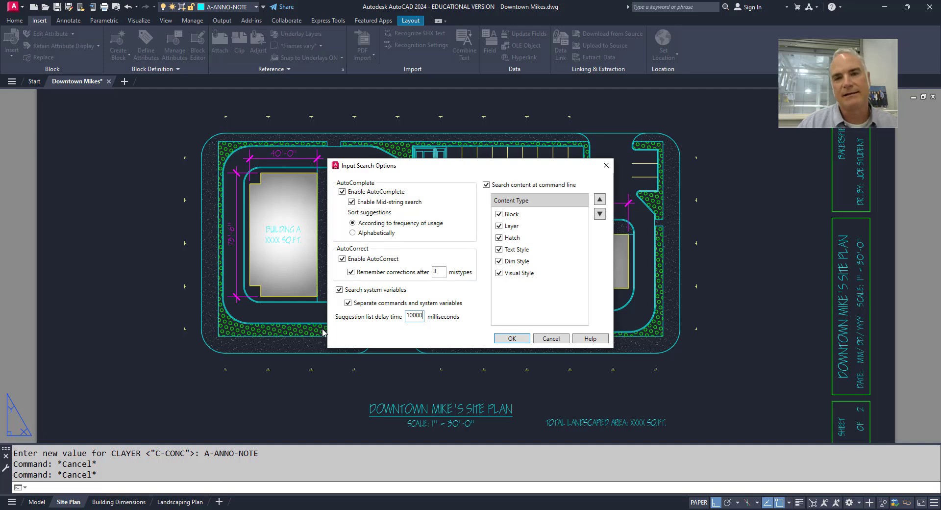
{"action": "left_click", "coordinate": [517, 340]}
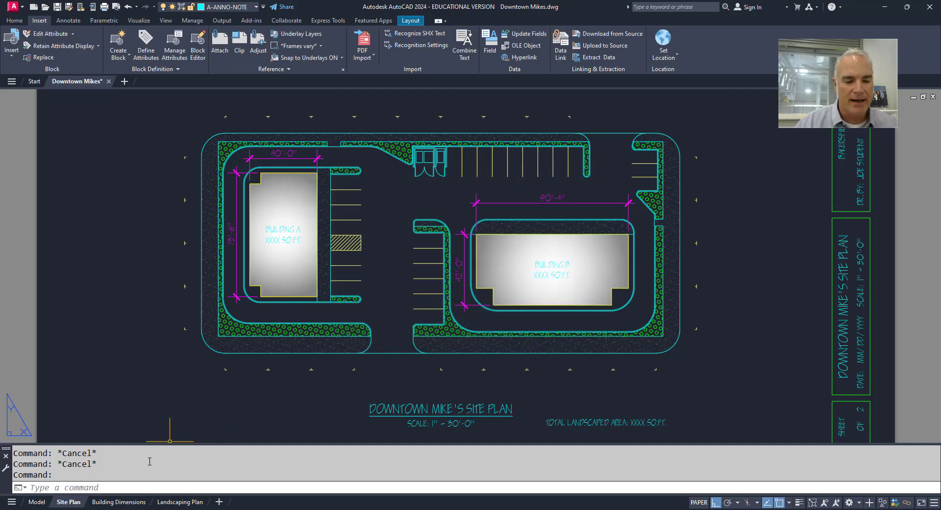
{"action": "left_click", "coordinate": [136, 486]}
{"action": "type", "text": "li"}
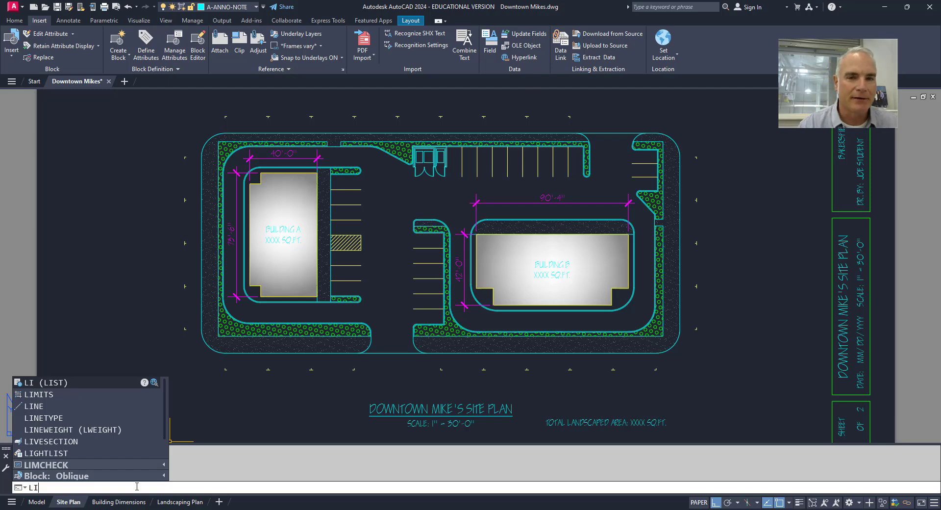
{"action": "key", "text": "Escape"}
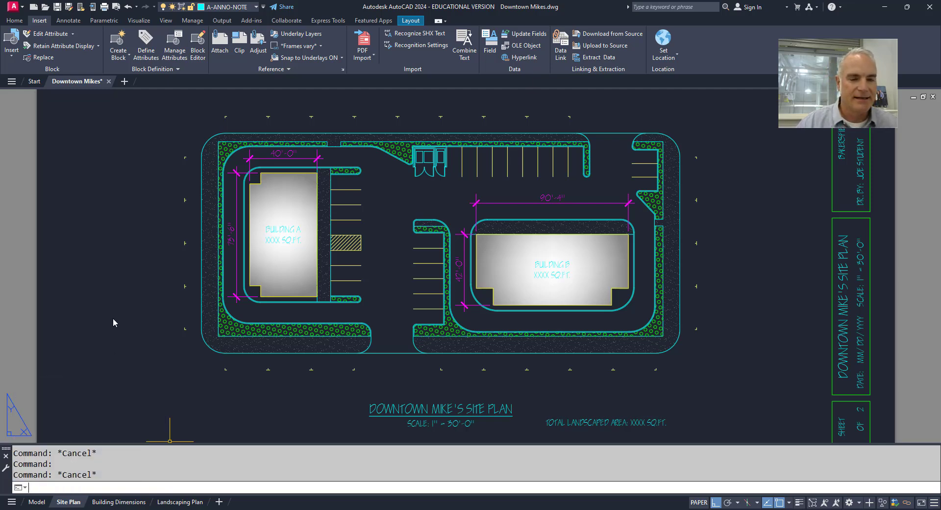
In Input Search Options, set a 500 ms delay and exclude Visual Style, keeping dimension styles.
{"action": "right_click", "coordinate": [88, 489]}
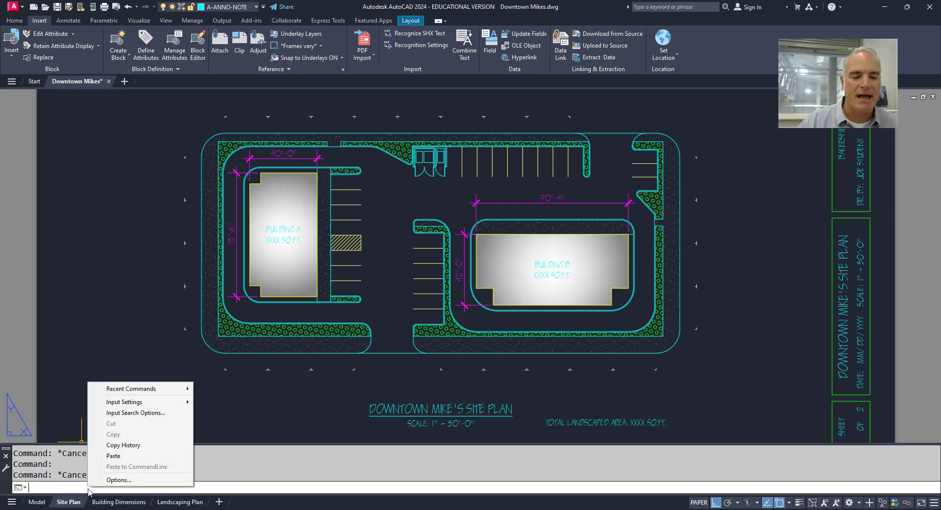
{"action": "mouse_move", "coordinate": [147, 405]}
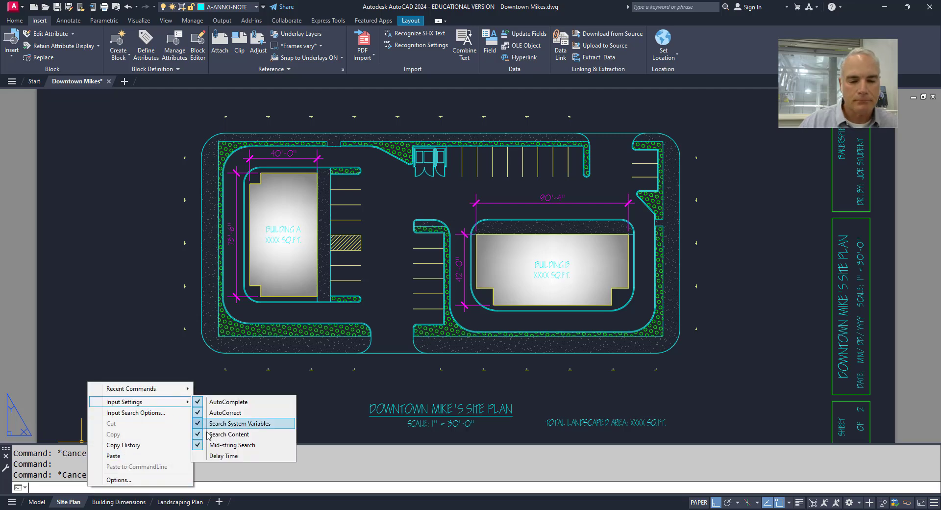
{"action": "left_click", "coordinate": [161, 414]}
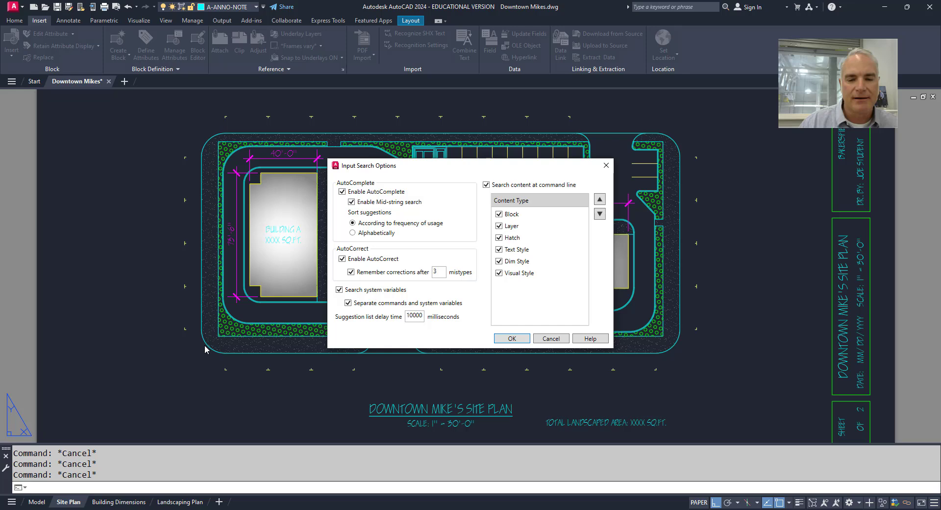
{"action": "double_click", "coordinate": [416, 316]}
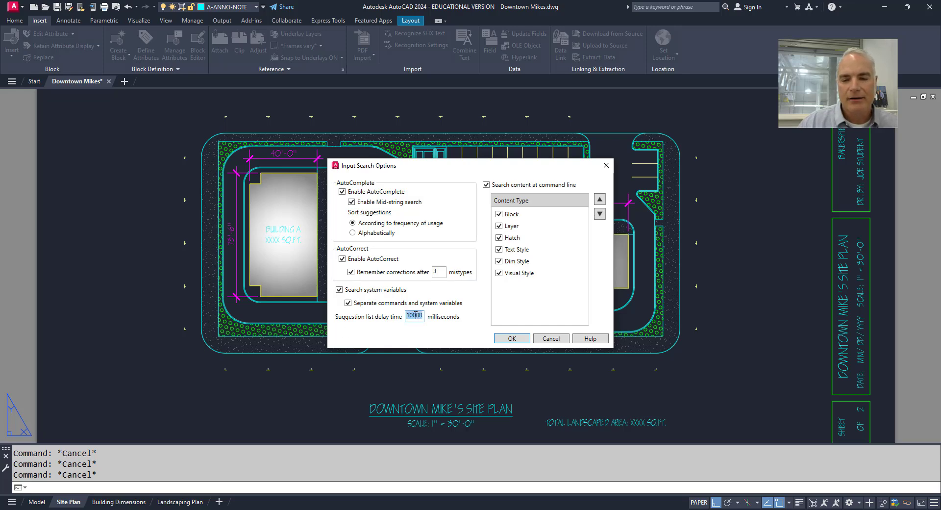
{"action": "type", "text": "500"}
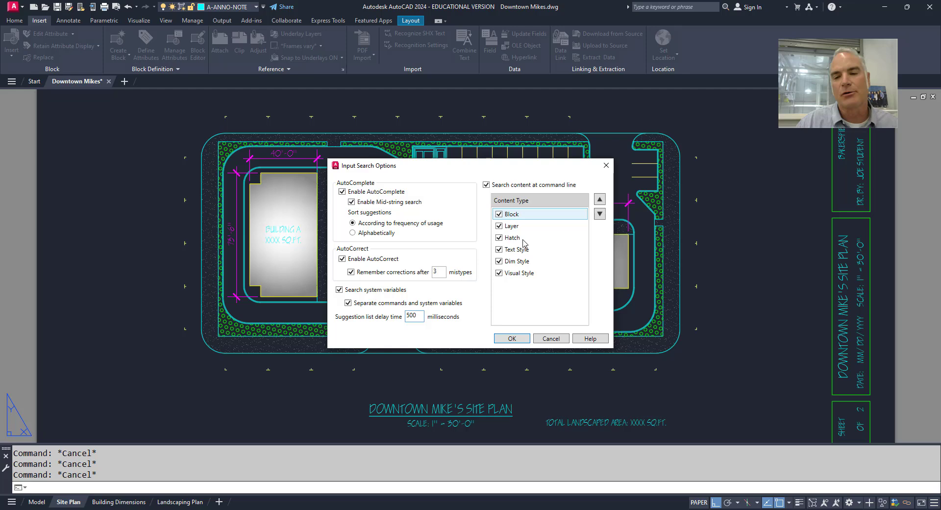
{"action": "left_click", "coordinate": [499, 274]}
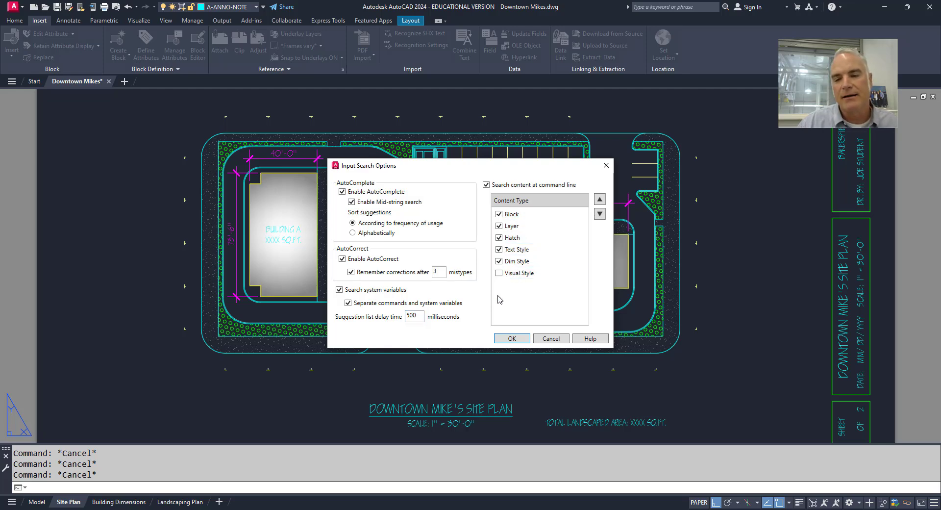
{"action": "left_click", "coordinate": [500, 261]}
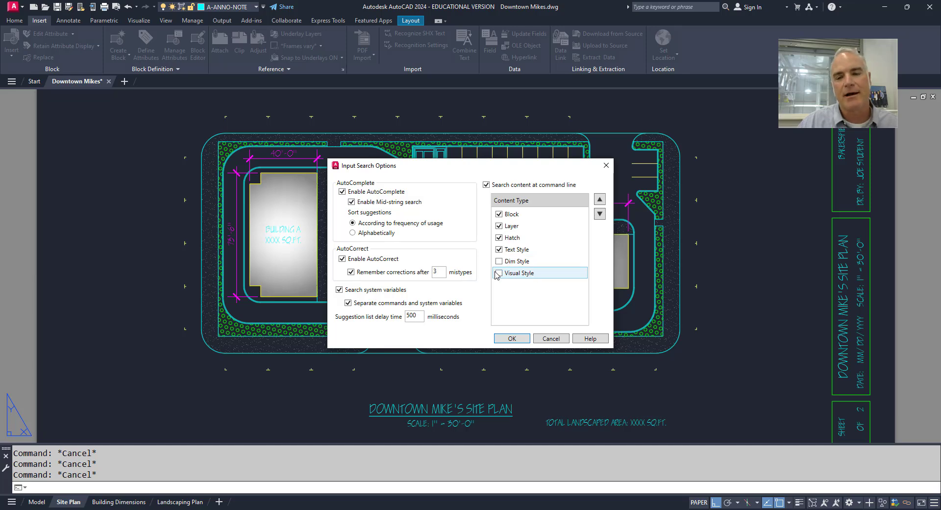
{"action": "left_click", "coordinate": [499, 261]}
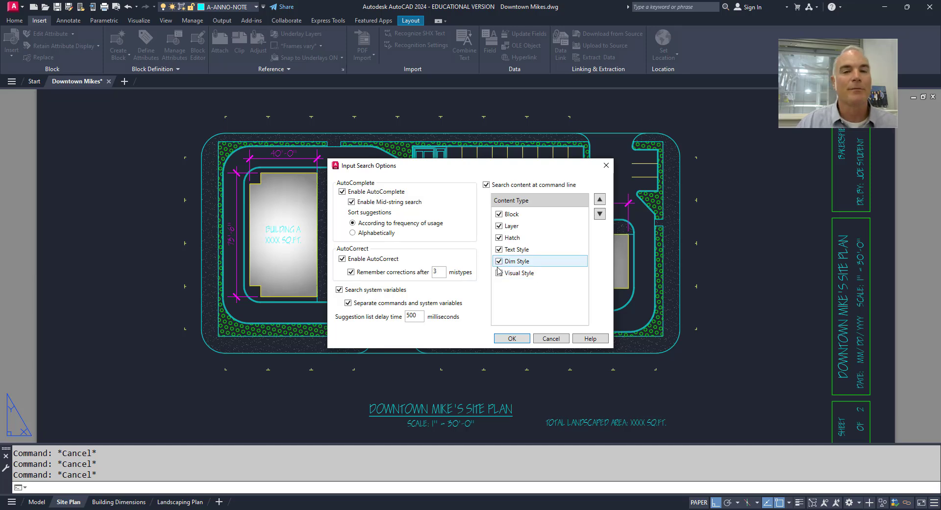
{"action": "left_click", "coordinate": [512, 339]}
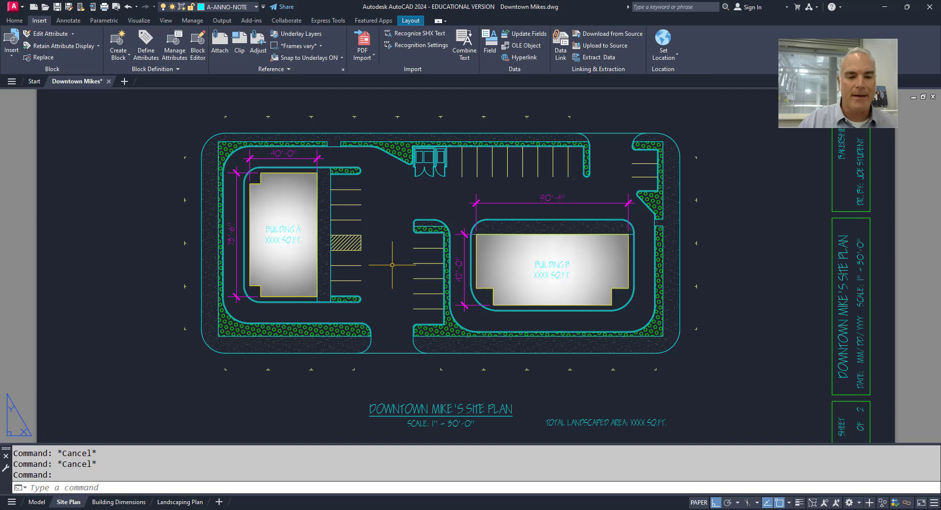
Insert the compass block from the CO suggestions beside the plan at scale 1, rotation 0.
{"action": "type", "text": "co"}
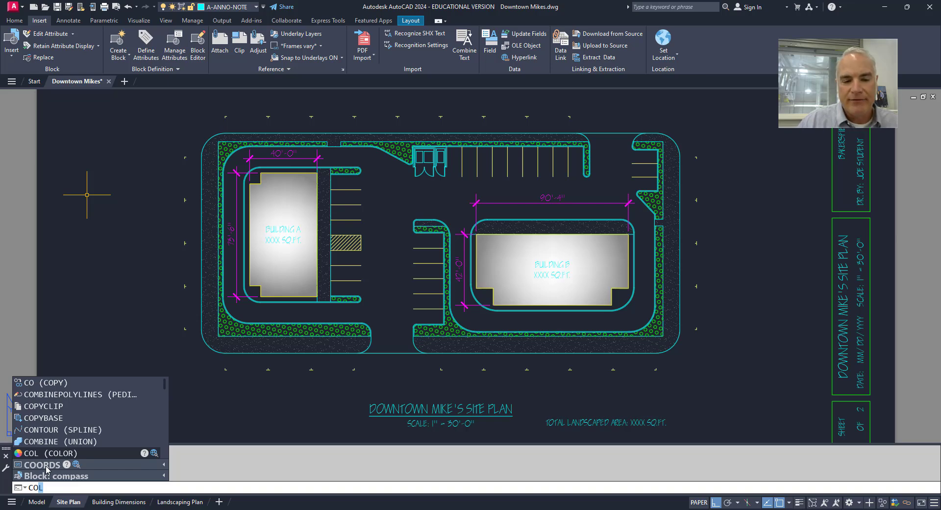
{"action": "mouse_move", "coordinate": [55, 480]}
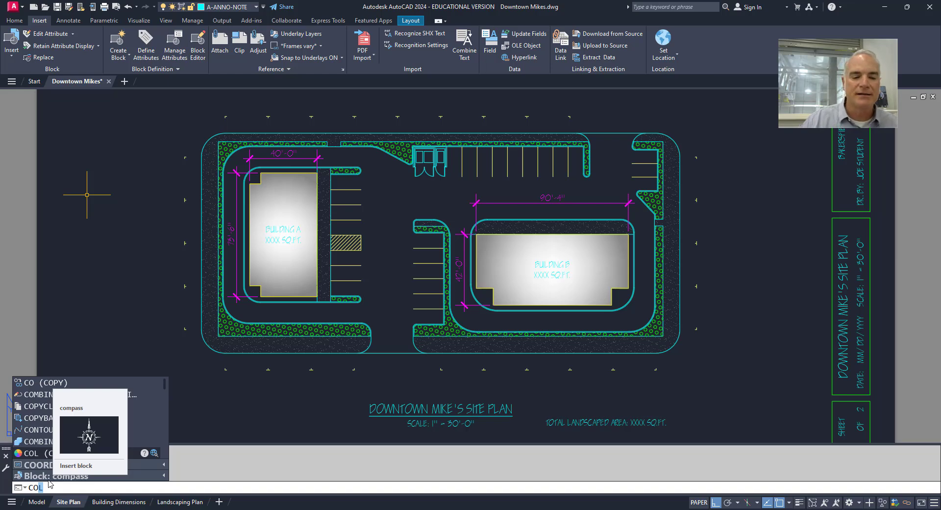
{"action": "left_click", "coordinate": [67, 479]}
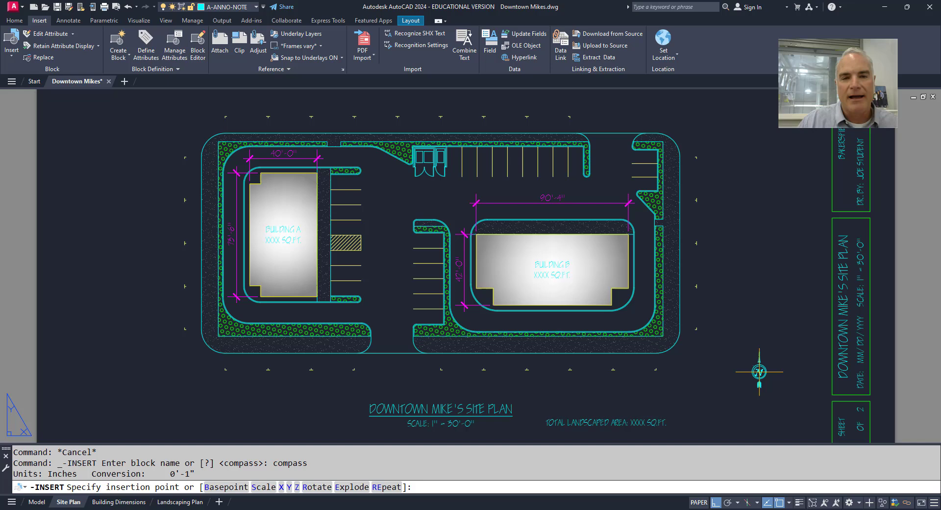
{"action": "left_click", "coordinate": [747, 377]}
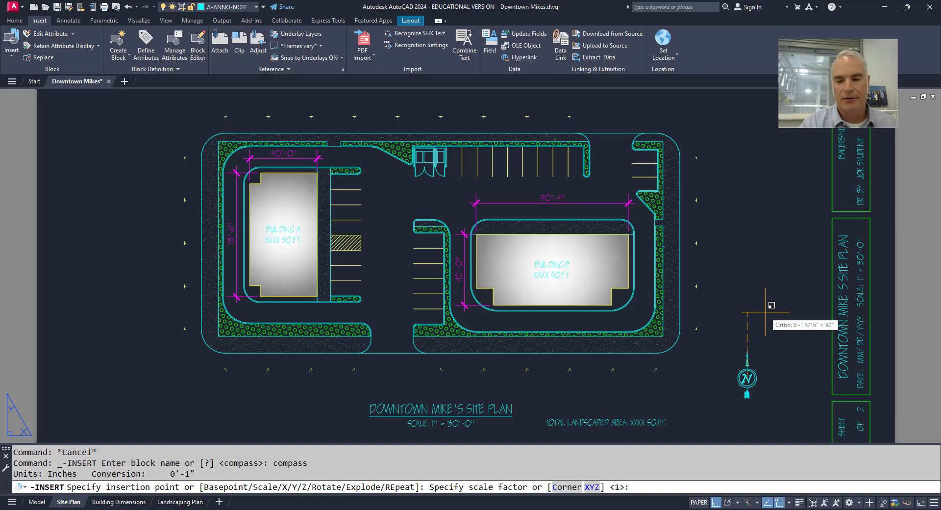
{"action": "key", "text": "Return"}
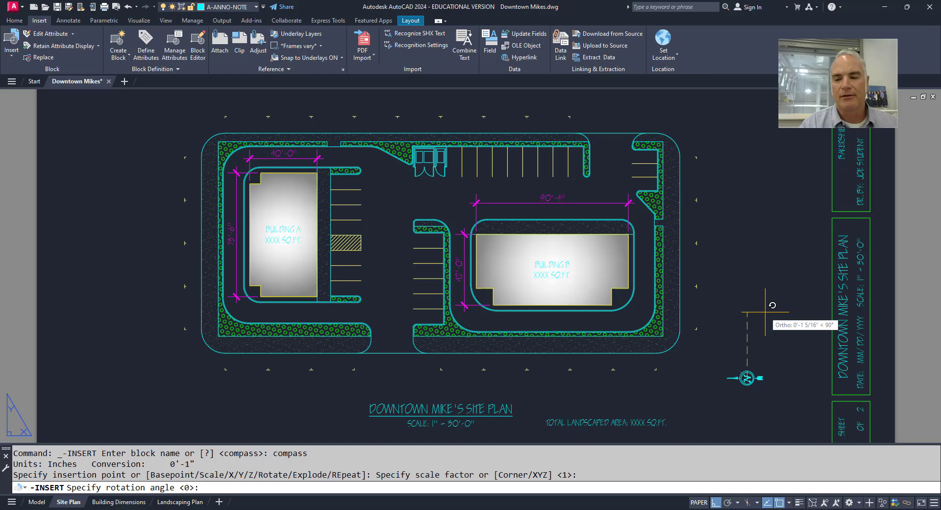
{"action": "left_click", "coordinate": [765, 311]}
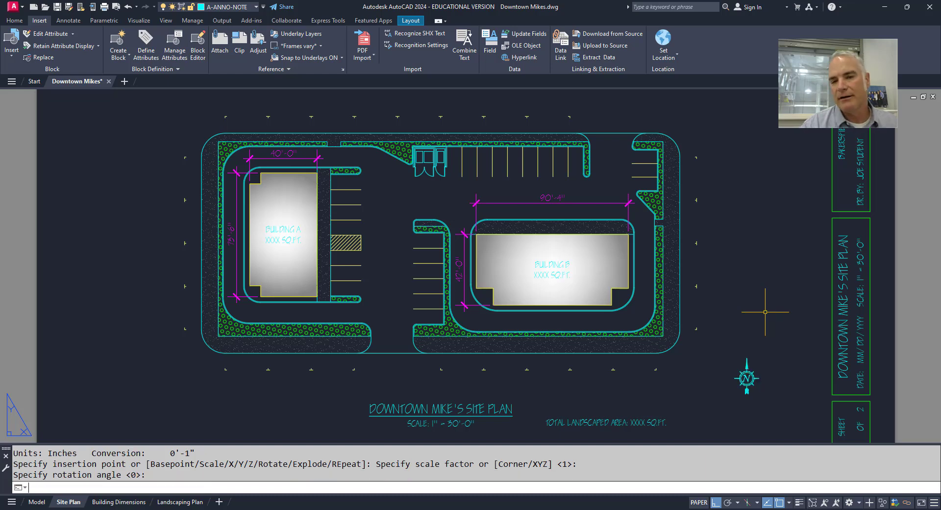